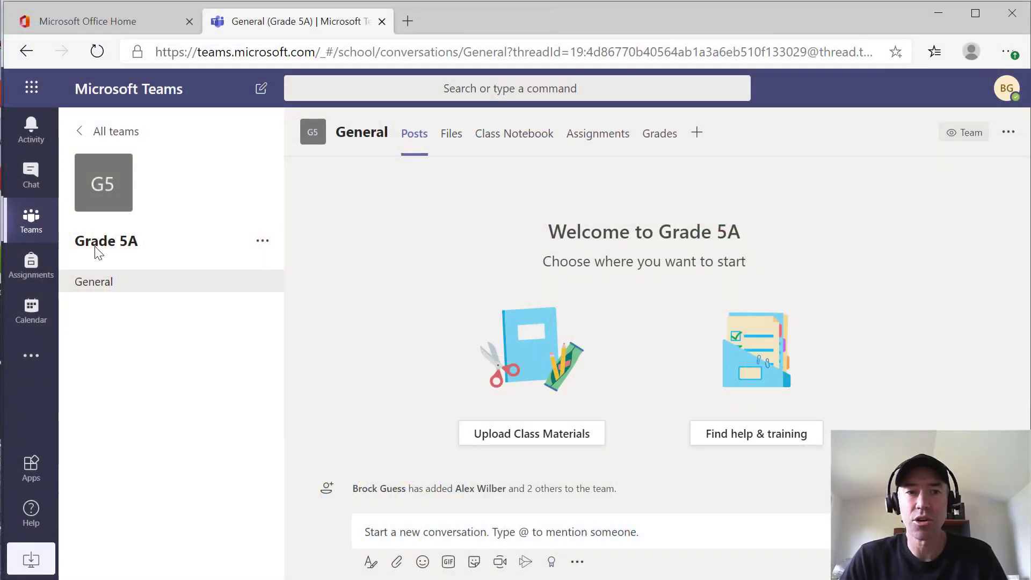
# Start a new channel in the Grade 5A team with its privacy set to Private
pyautogui.click(263, 246)
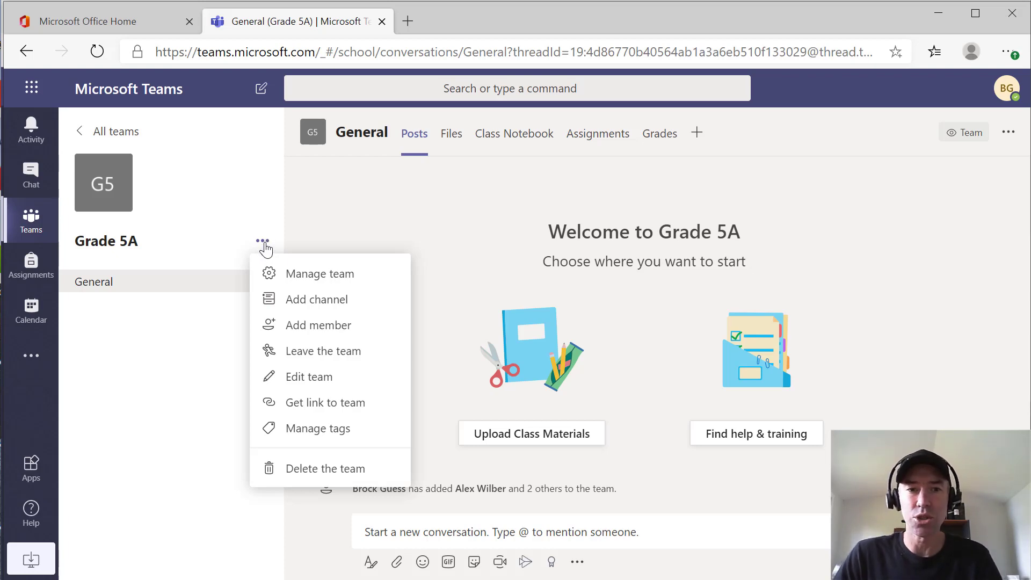
pyautogui.click(317, 301)
pyautogui.click(345, 385)
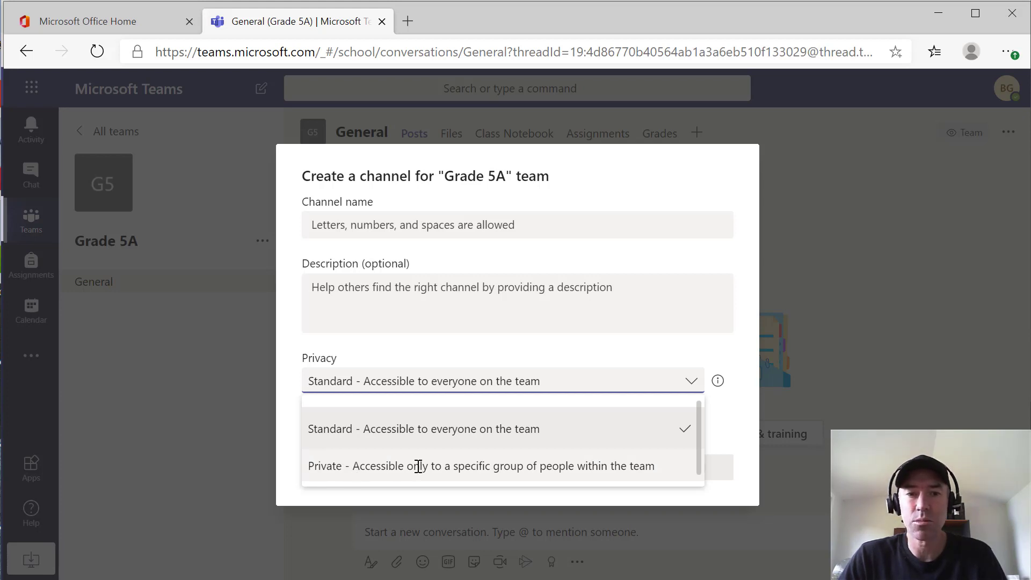
pyautogui.click(619, 467)
# Name the private channel with the first student's first name followed by "- Student" and proceed to adding members
pyautogui.click(509, 286)
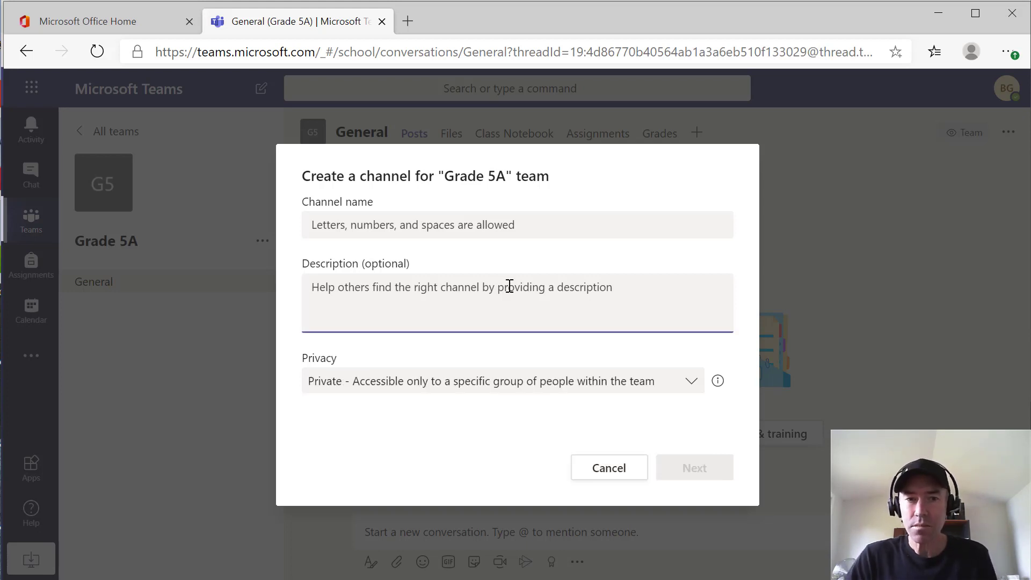
pyautogui.click(514, 226)
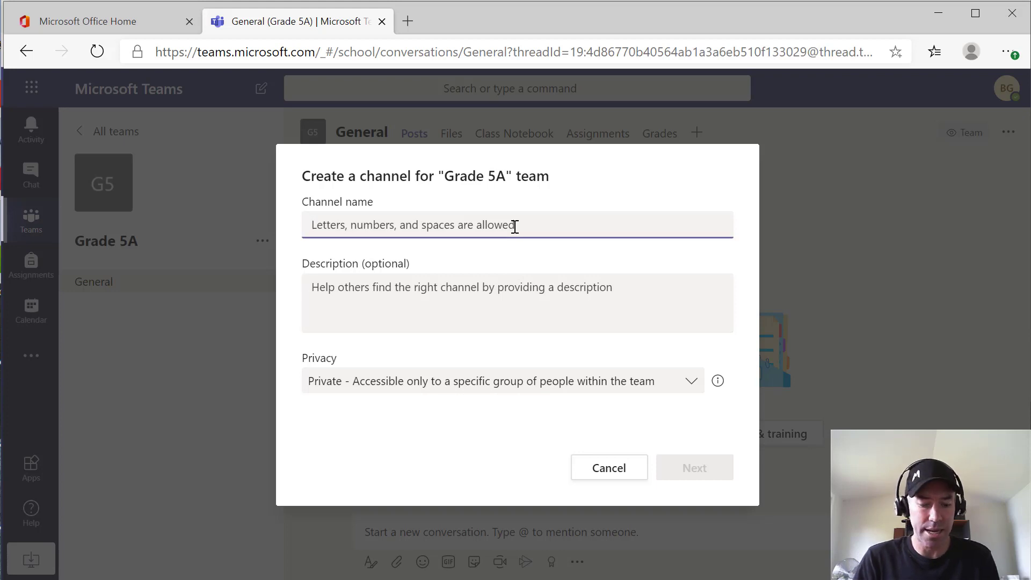
pyautogui.write('Alex')
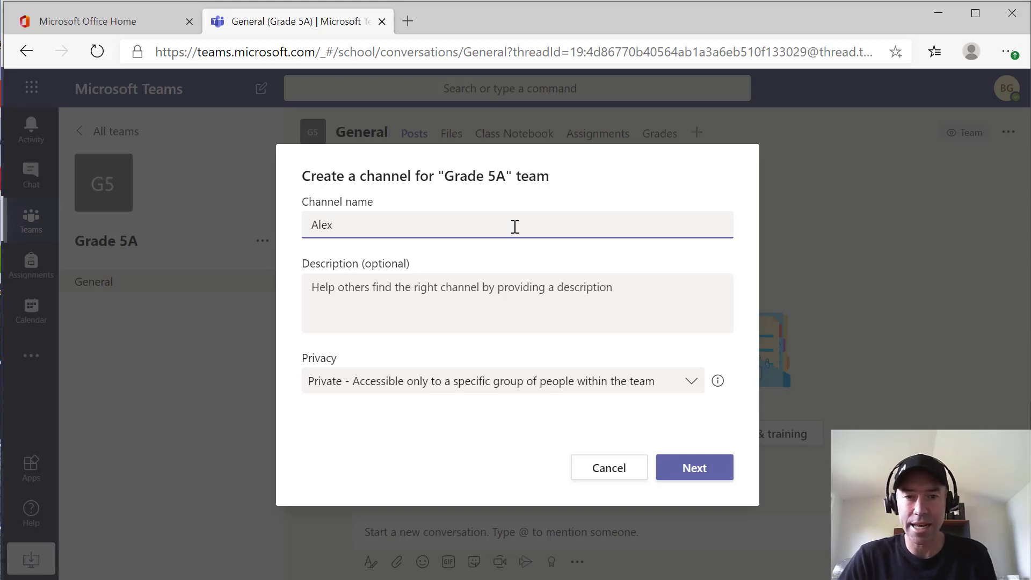
pyautogui.write('- Studet')
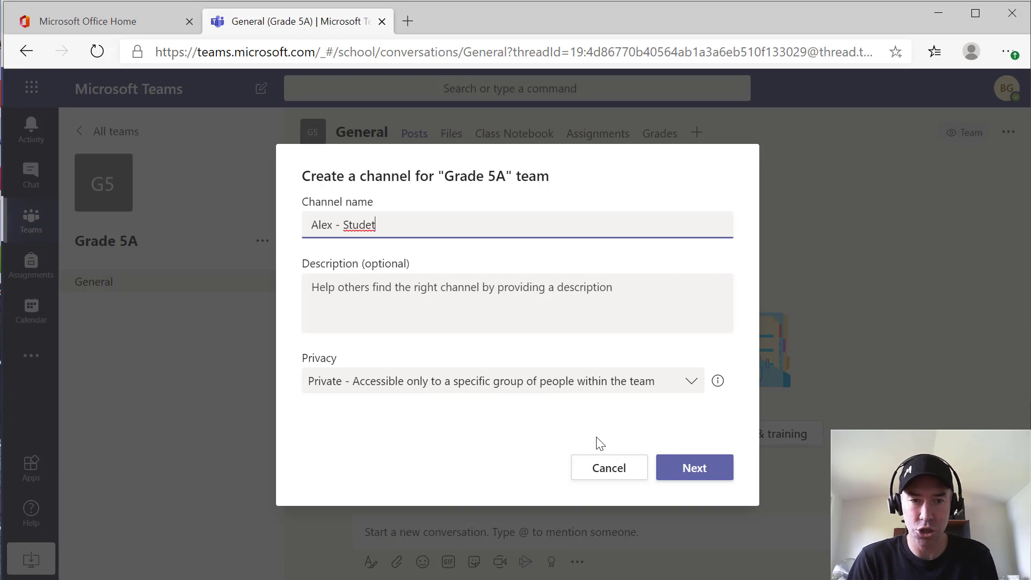
pyautogui.press('BackSpace')
pyautogui.write('nt')
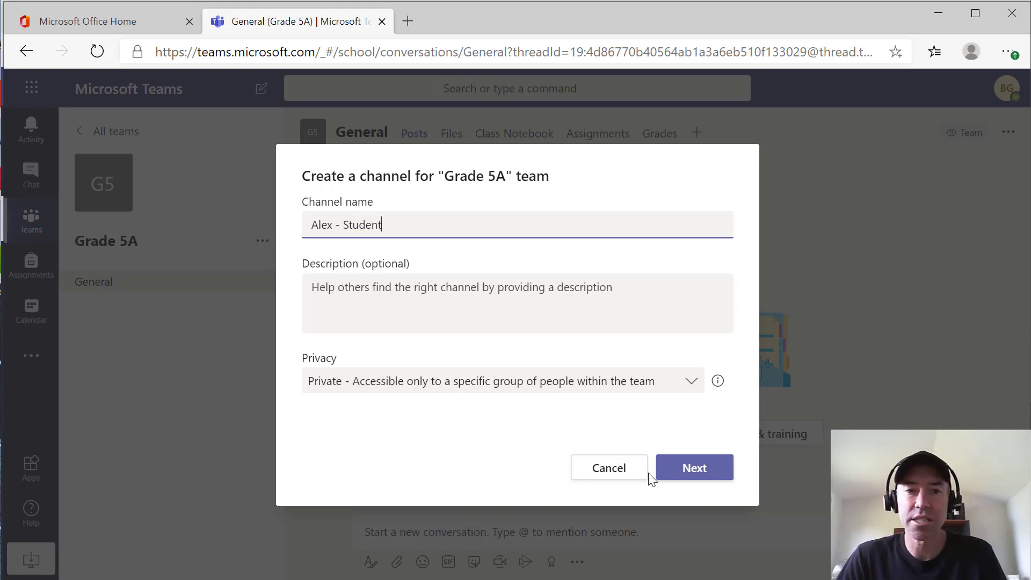
pyautogui.moveTo(386, 226); pyautogui.dragTo(279, 230)
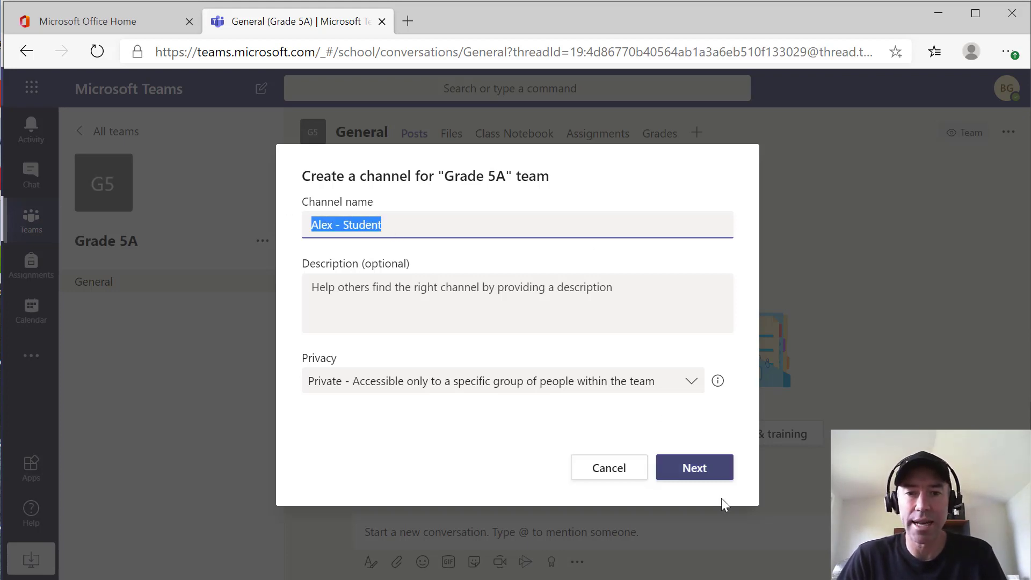
pyautogui.click(698, 476)
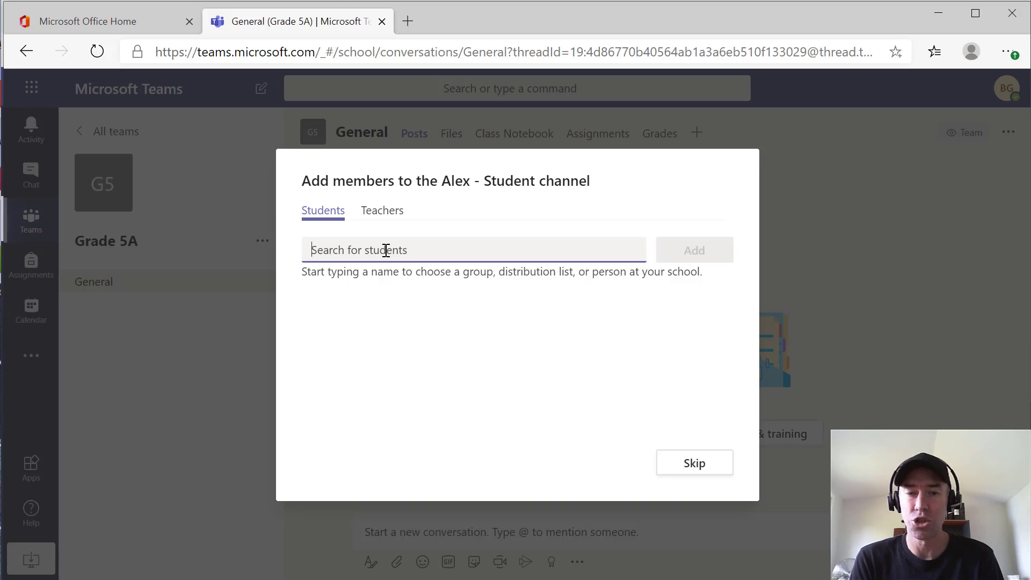
# Add the student the channel is named after as its student member and finish the channel setup
pyautogui.write('alex')
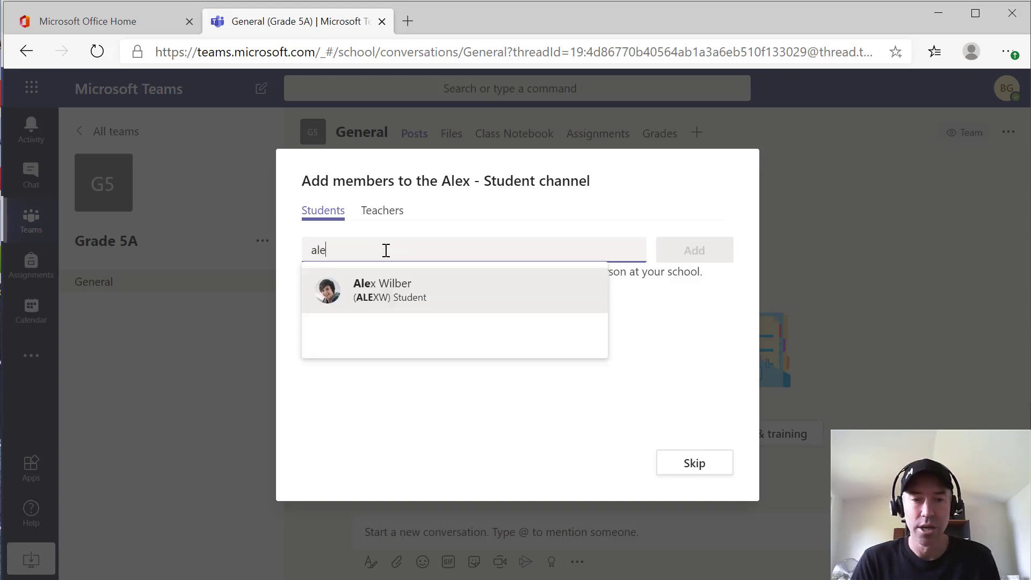
pyautogui.click(411, 304)
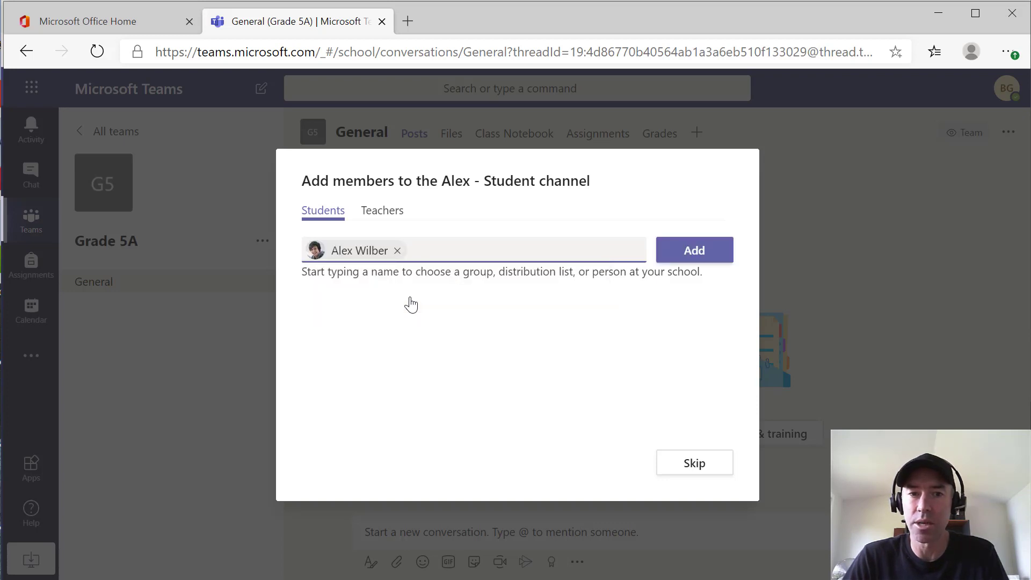
pyautogui.click(680, 253)
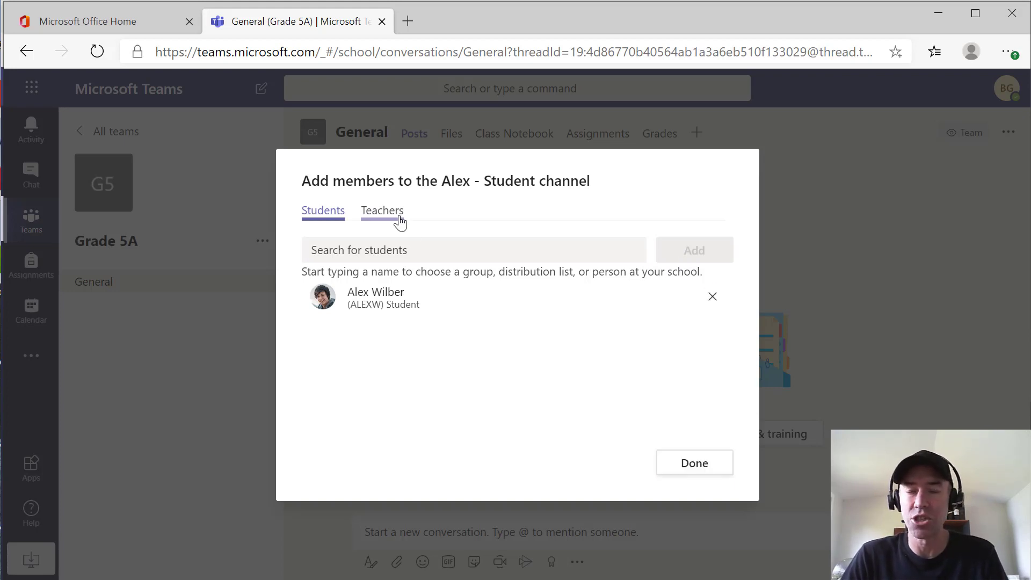
pyautogui.click(700, 469)
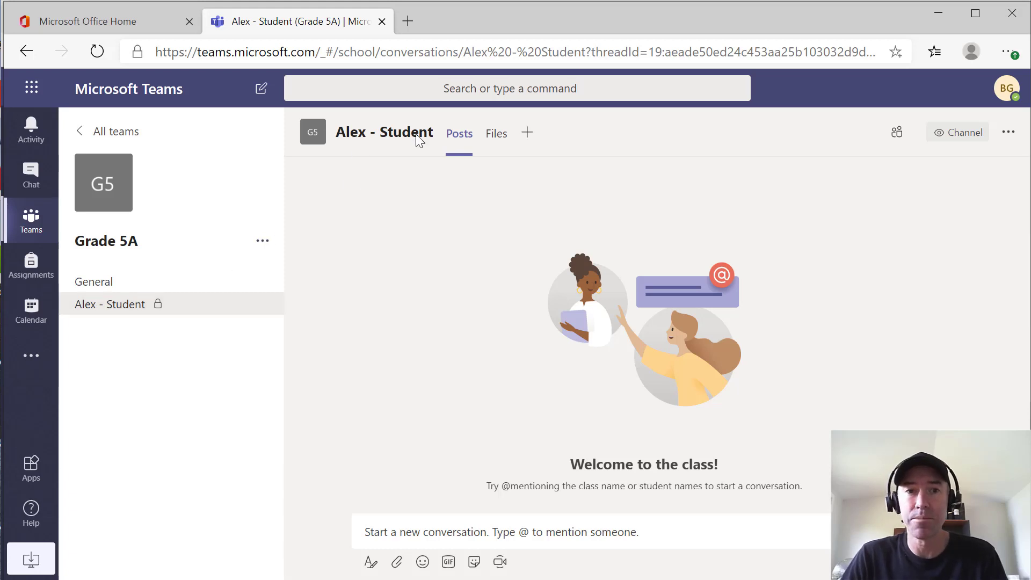
# Post a message in the new private channel consisting of "Hey" and the student's first name
pyautogui.click(460, 531)
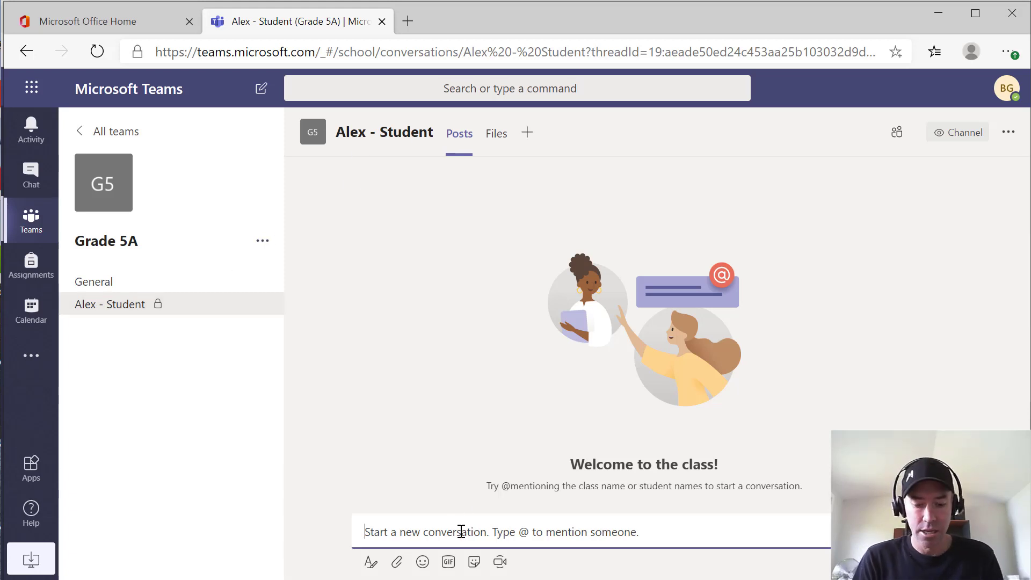
pyautogui.write('Hey Alex')
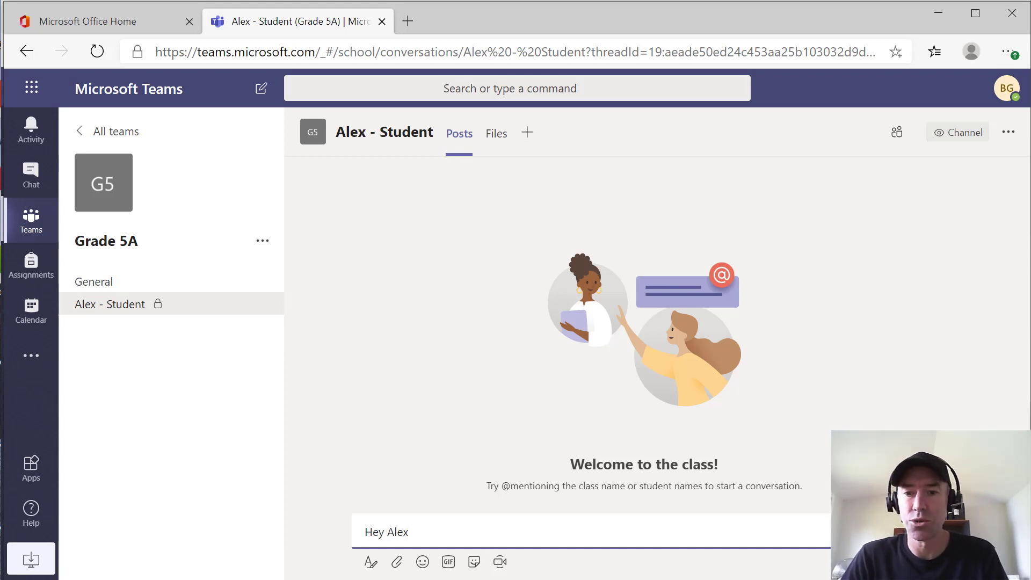
pyautogui.press('Return')
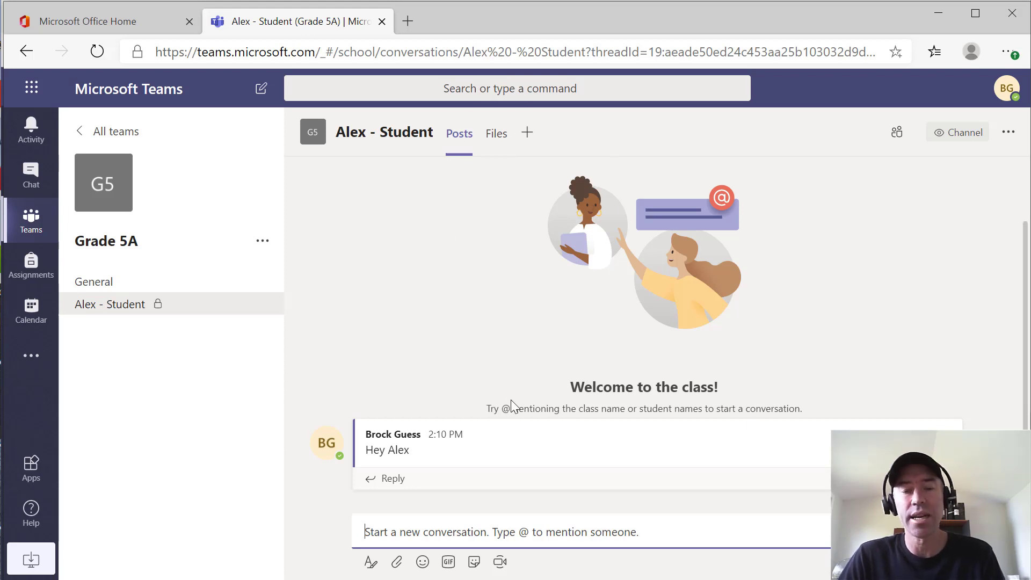
# Check the private channel's files, return to its posts, and move the teacher's window aside to reveal the student's window
pyautogui.click(503, 137)
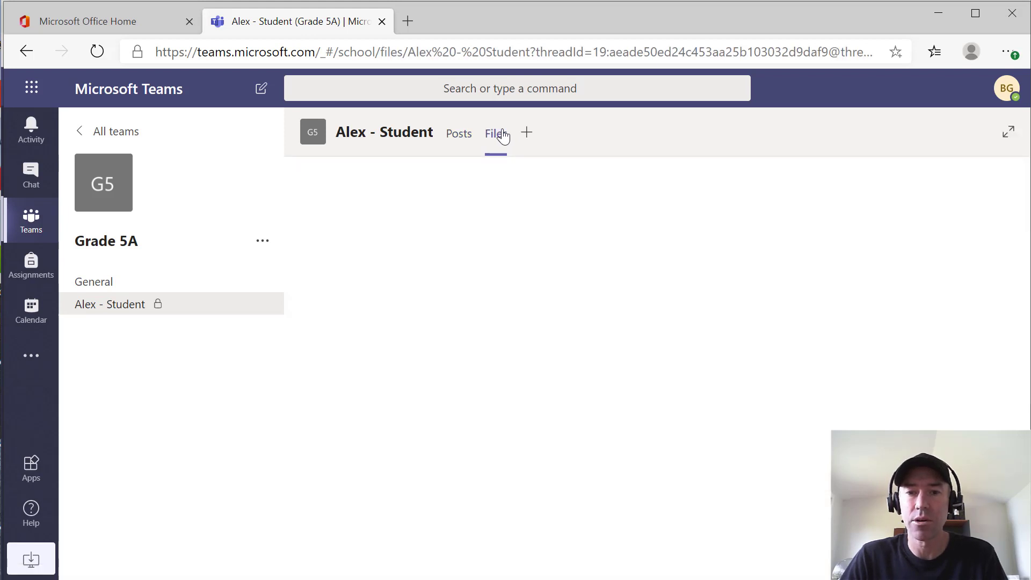
pyautogui.click(453, 142)
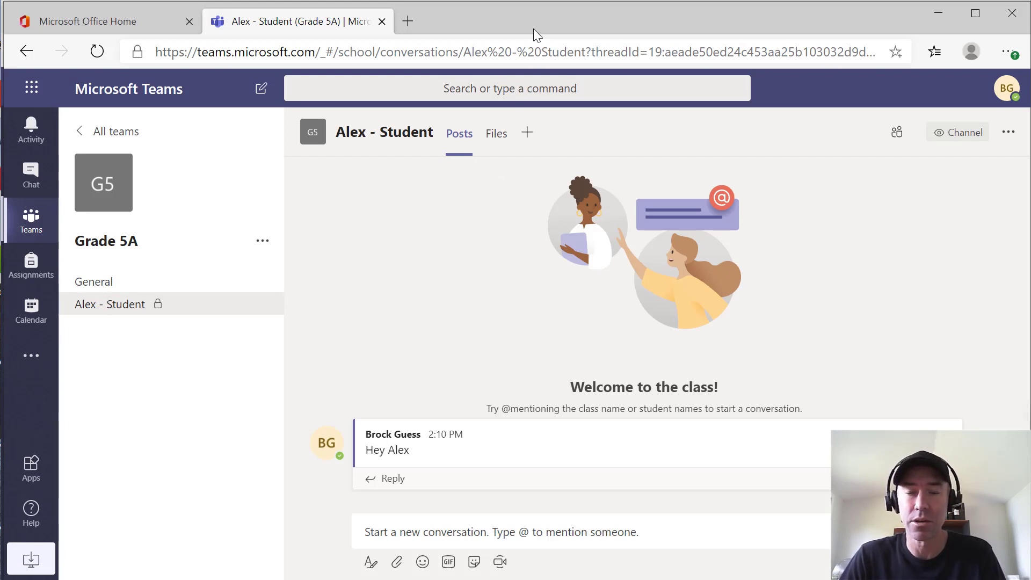
pyautogui.moveTo(533, 23); pyautogui.dragTo(1030, 94)
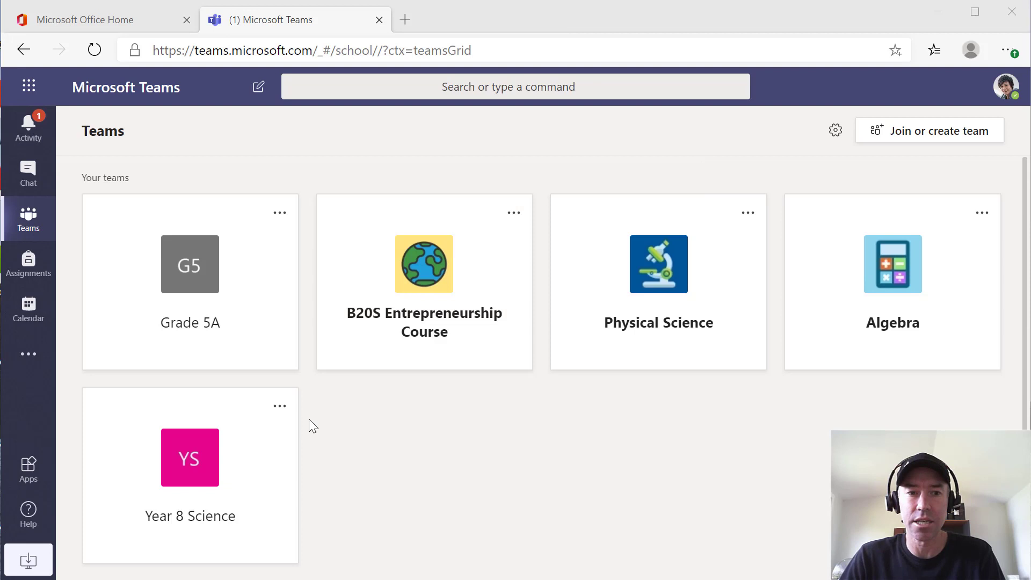
# In the student's account, open Grade 5A and reply to the teacher's private-channel post with "Hey there Mr" and the teacher's surname
pyautogui.click(203, 267)
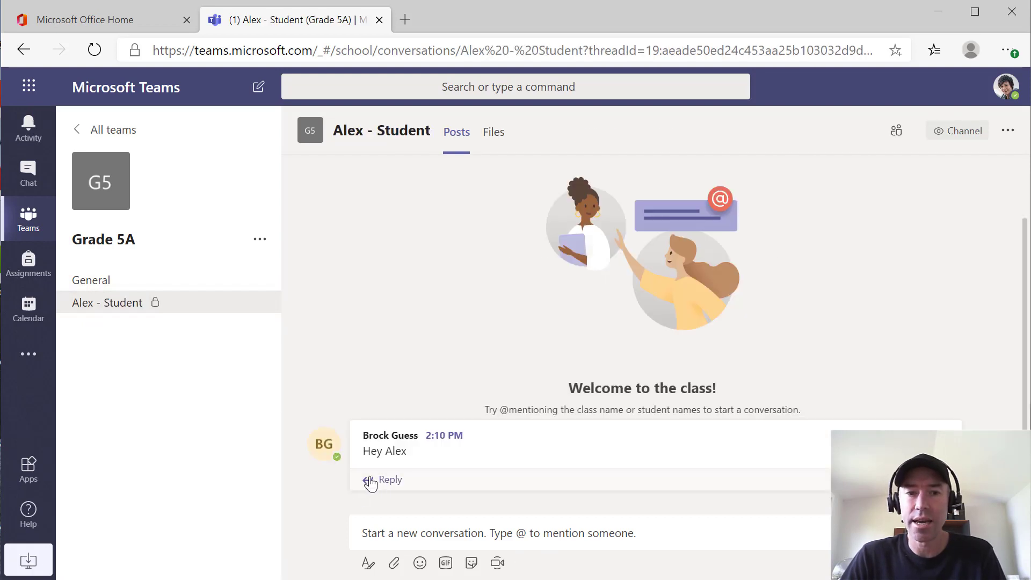
pyautogui.click(401, 486)
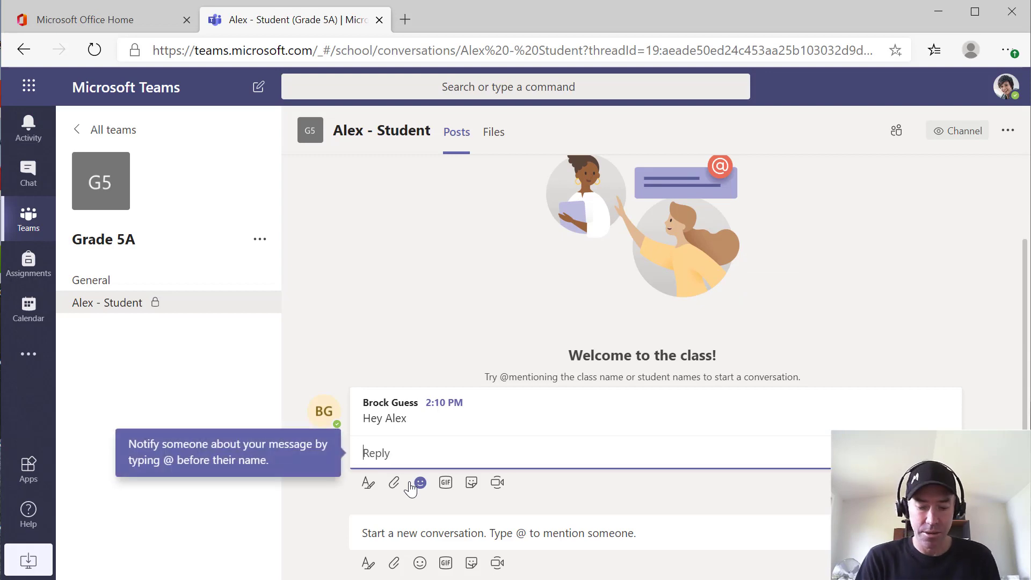
pyautogui.write('Hey there ')
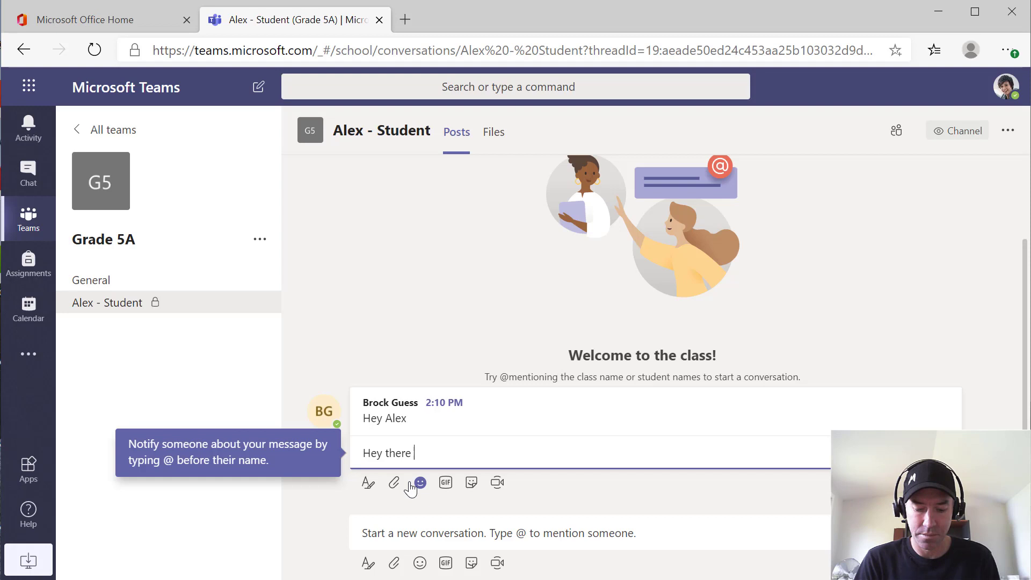
pyautogui.write('Mr')
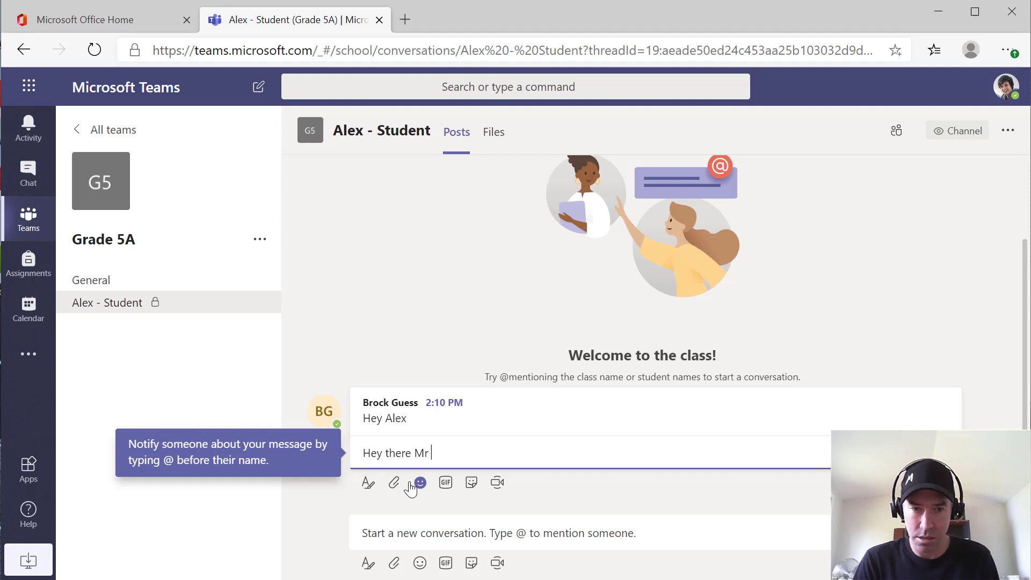
pyautogui.write(' Guess')
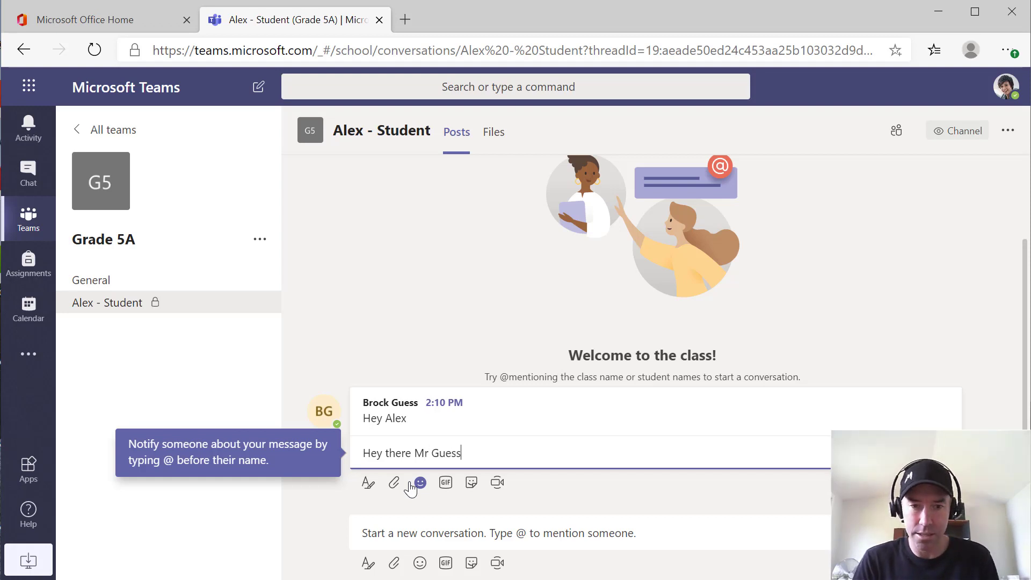
pyautogui.press('Return')
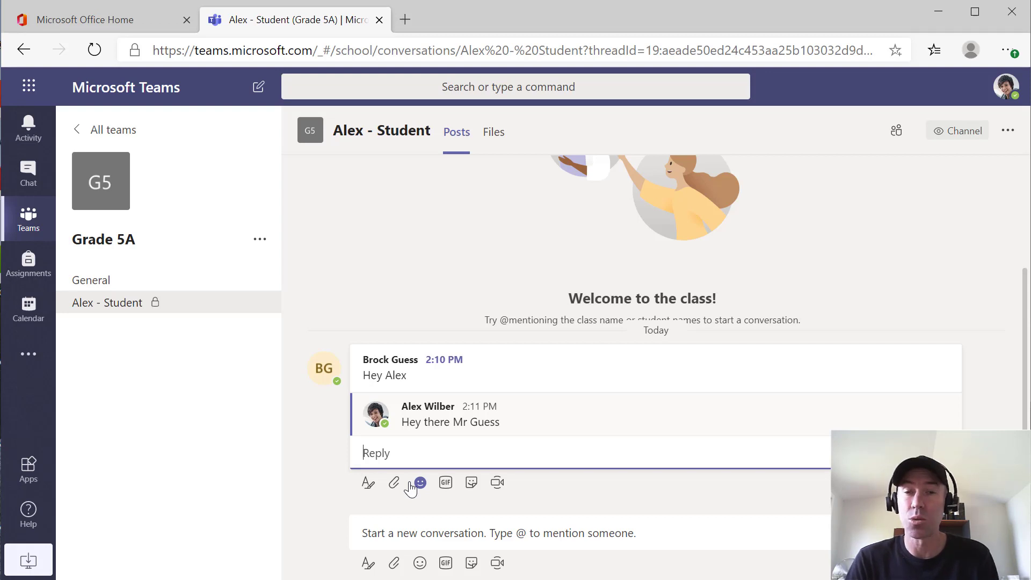
# View the private channel's files as the student, and bring the teacher's window back over the student's, enlarged
pyautogui.click(490, 138)
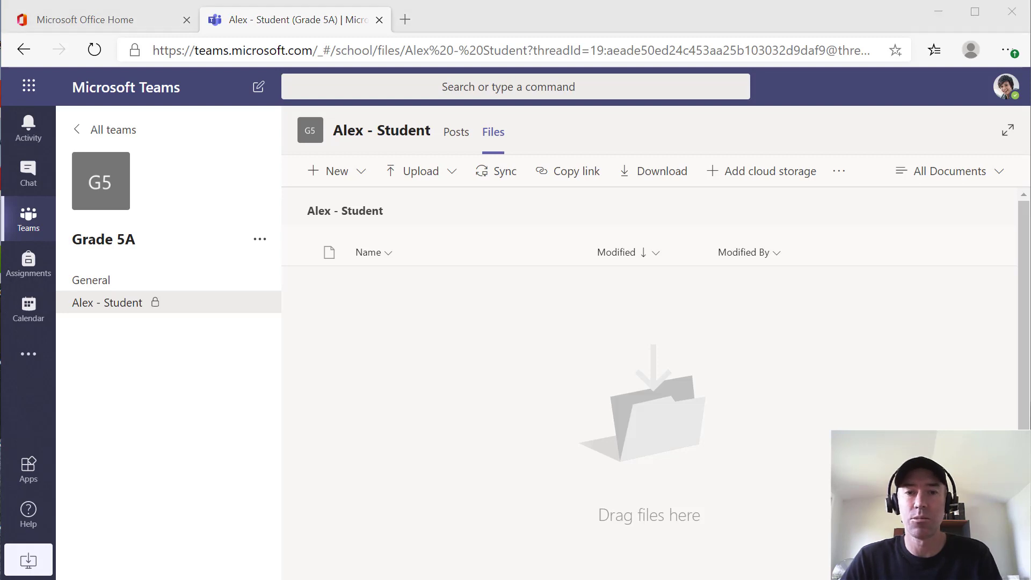
pyautogui.moveTo(1030, 230); pyautogui.dragTo(473, 18)
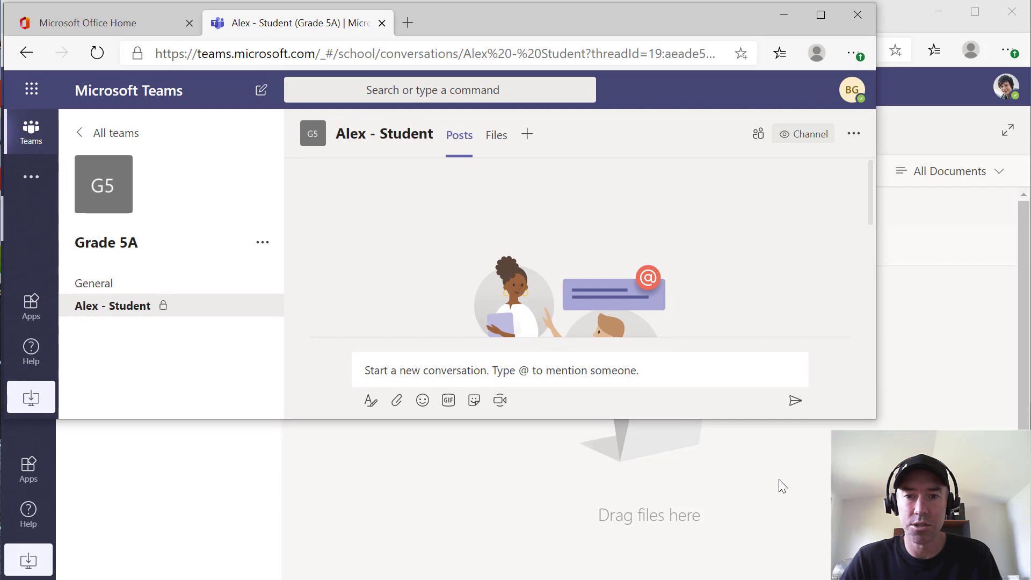
pyautogui.moveTo(874, 418); pyautogui.dragTo(1028, 579)
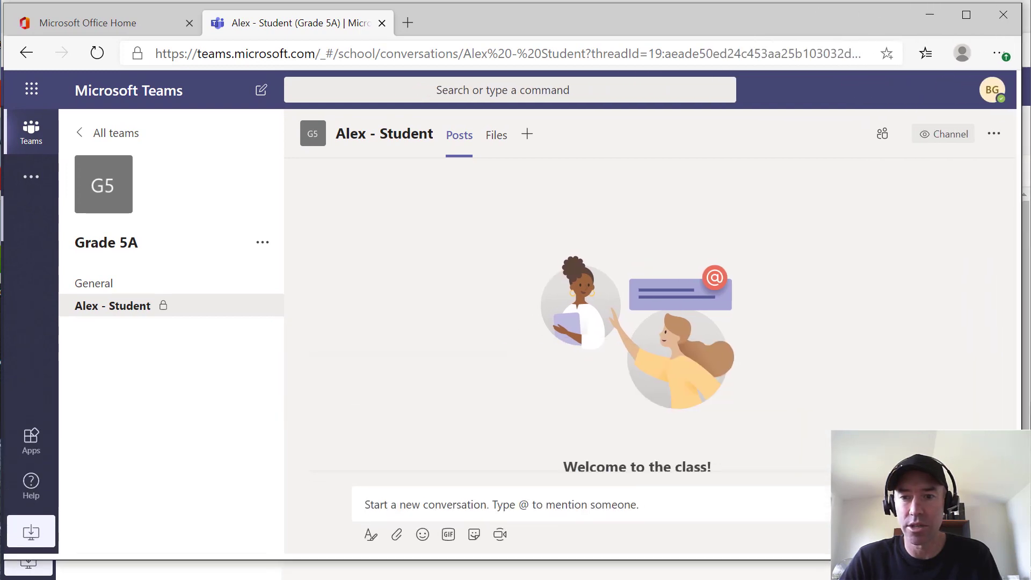
# Check the Grade 5A member list and start another channel with its privacy set to Private
pyautogui.click(262, 243)
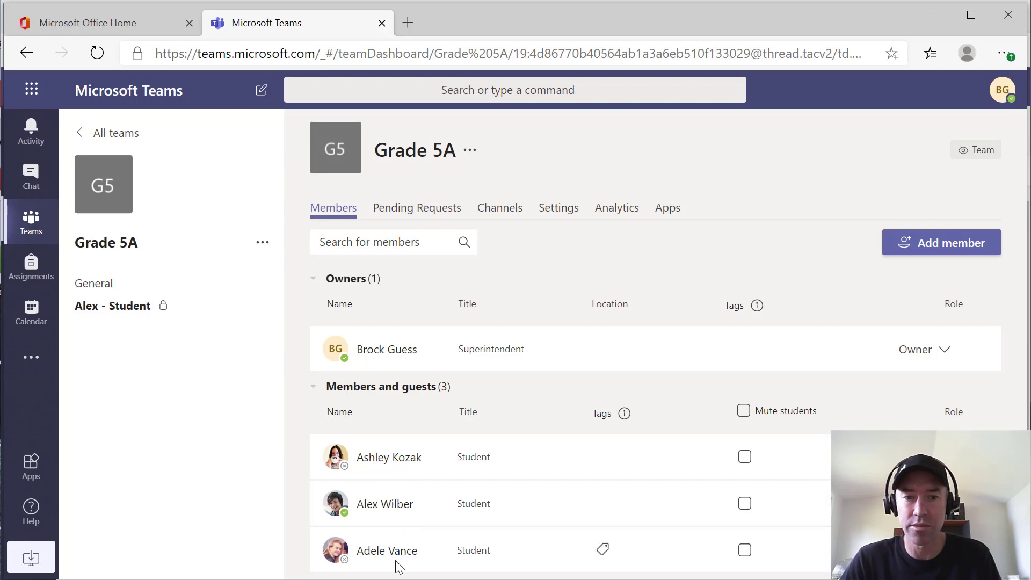
pyautogui.click(261, 243)
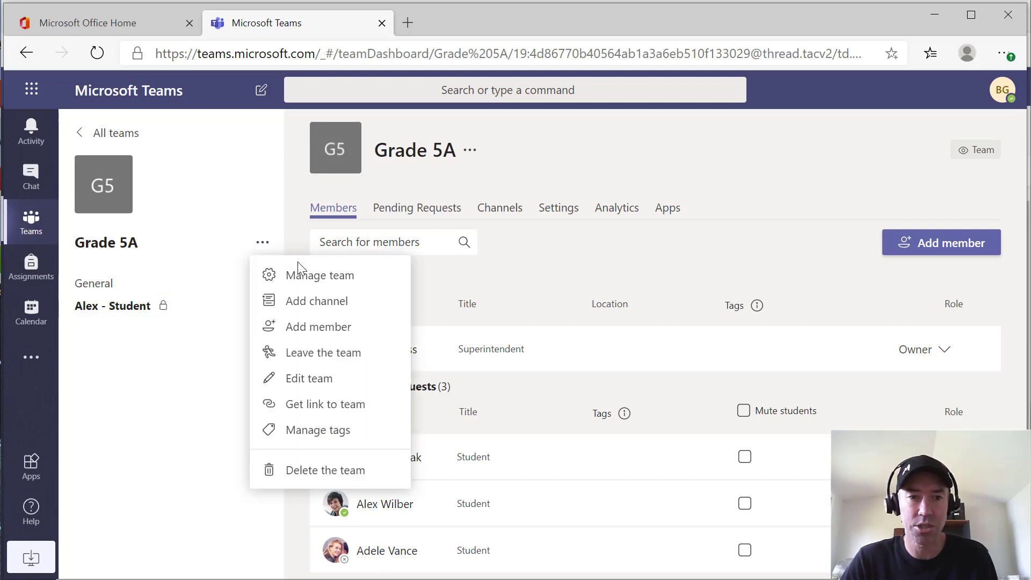
pyautogui.click(322, 304)
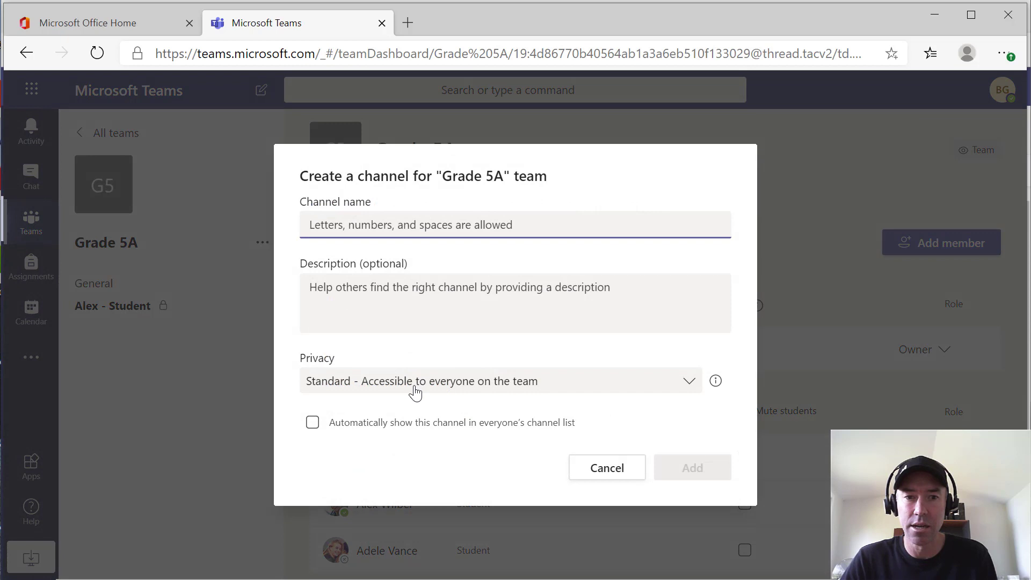
pyautogui.click(415, 386)
pyautogui.click(402, 477)
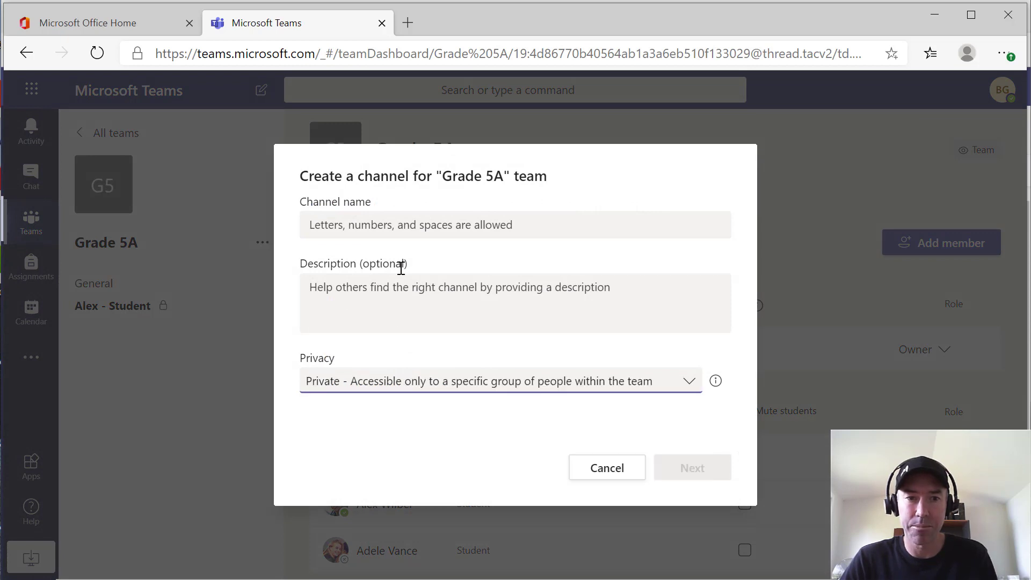
# Name the second private channel with another student's first name followed by "- Student" and proceed to adding members
pyautogui.click(396, 225)
pyautogui.write('Adele')
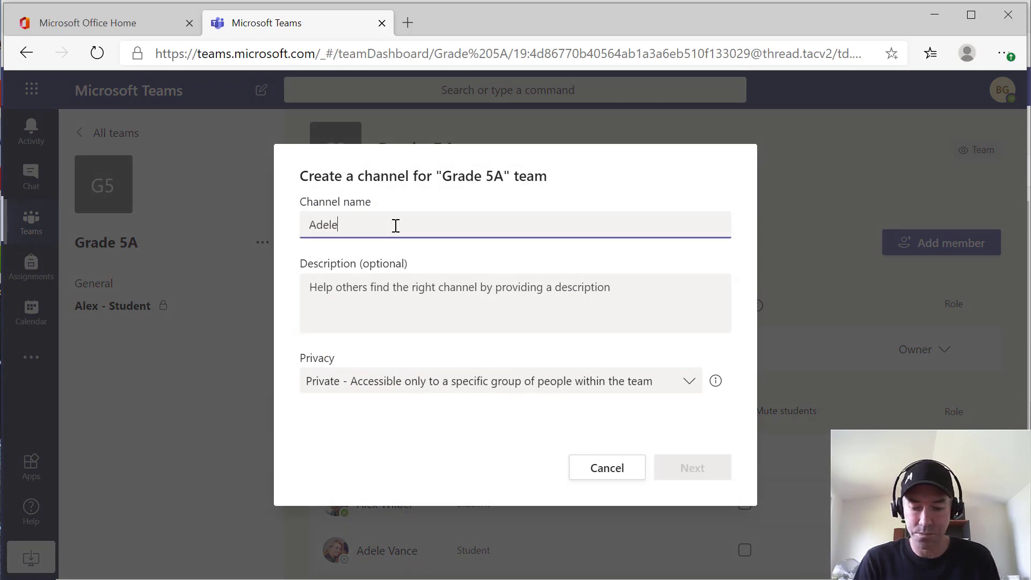
pyautogui.write(' - Student')
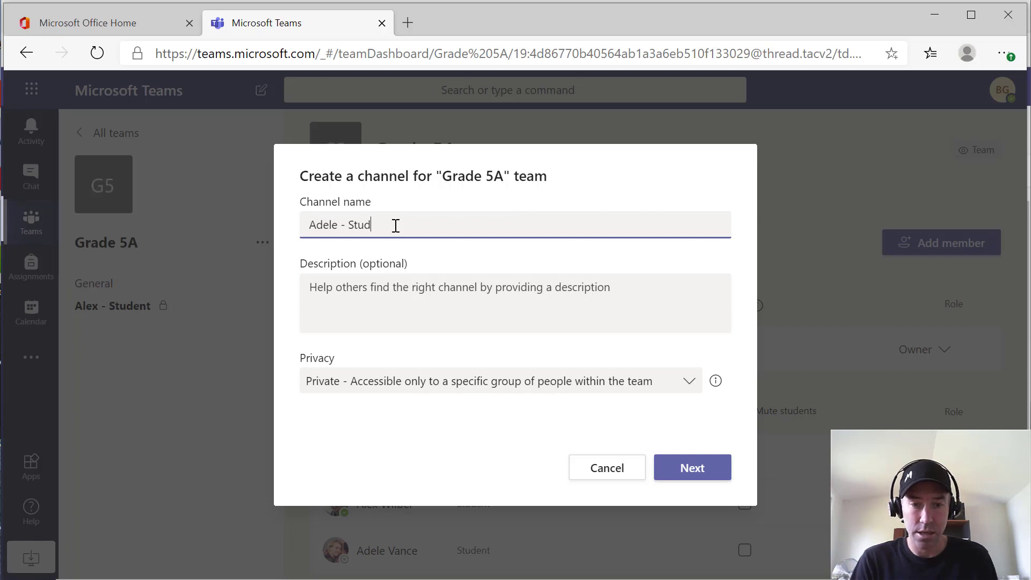
pyautogui.click(692, 468)
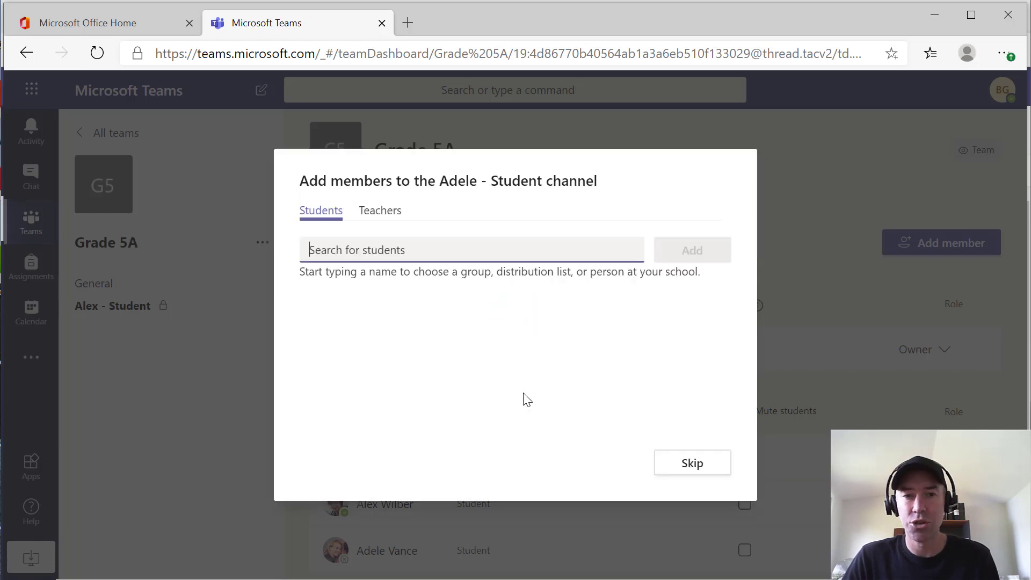
# Add the second student as the member of the channel bearing their name and finish its setup
pyautogui.write('adele')
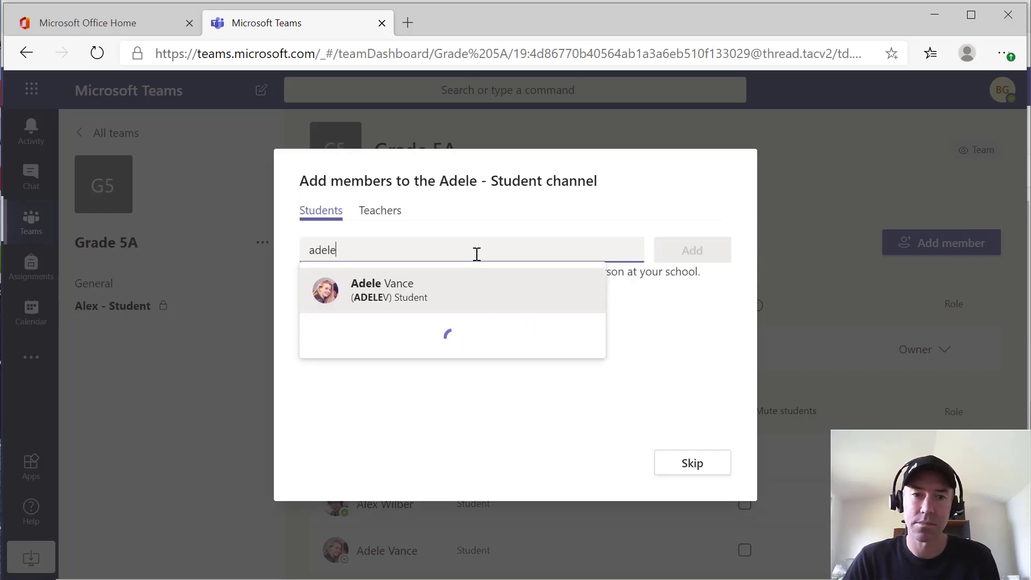
pyautogui.click(472, 282)
pyautogui.click(689, 250)
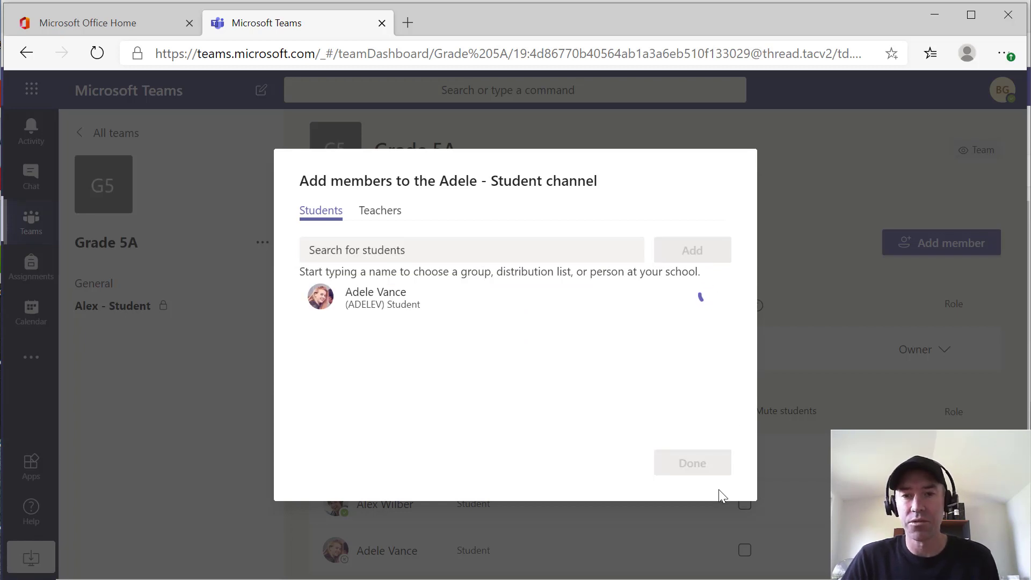
pyautogui.click(694, 475)
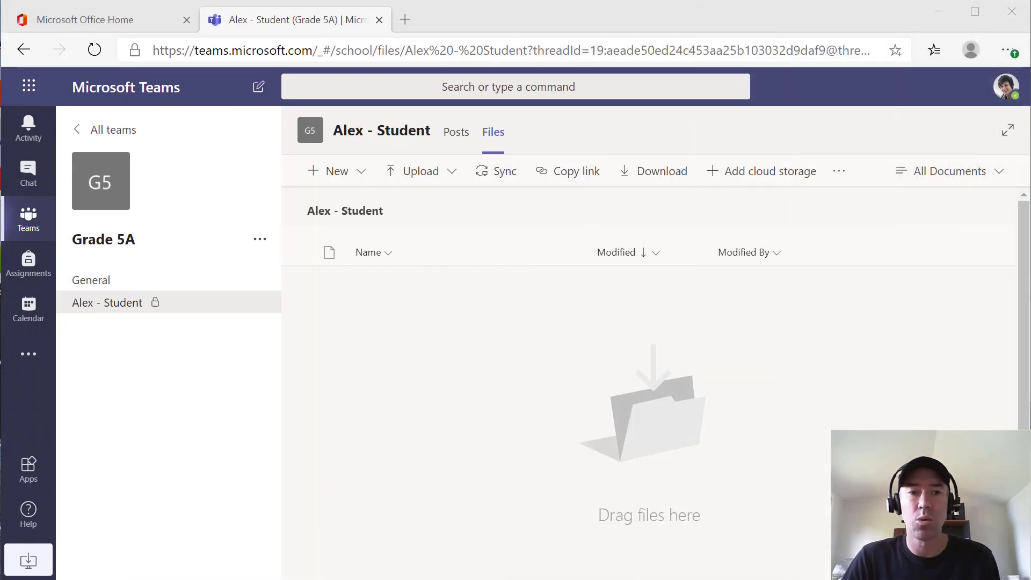
# Open the Grade 5A General channel in the first student's account
pyautogui.click(91, 279)
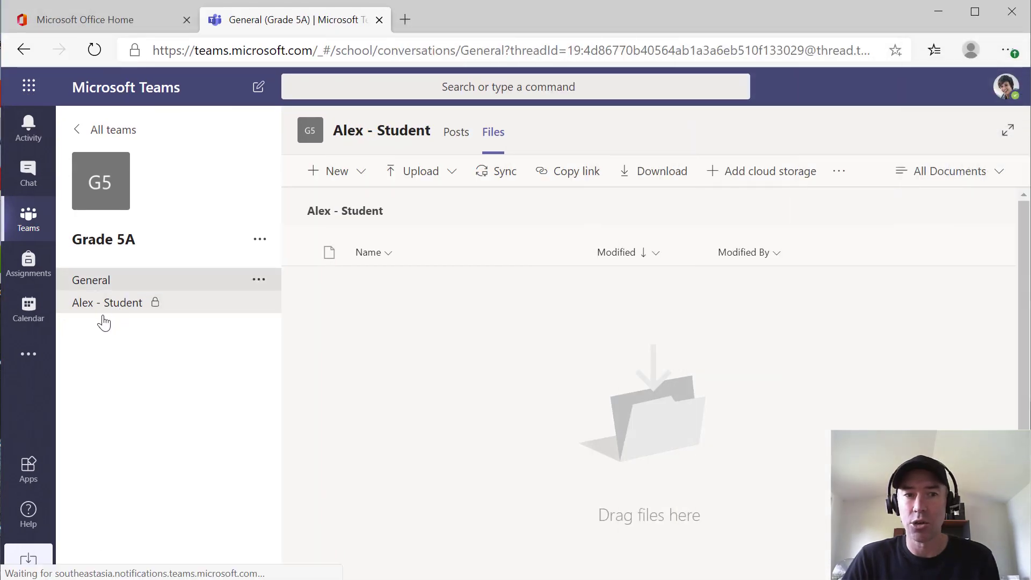